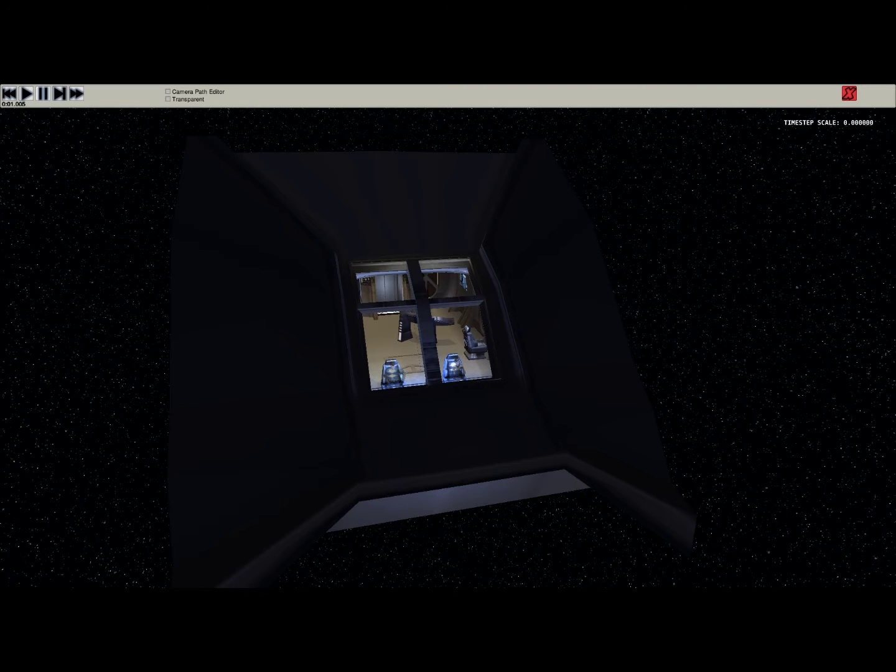
Step: Fly the free camera around the ship and examine the bridge interior through its front window
key("d")
key("w")
key("a")
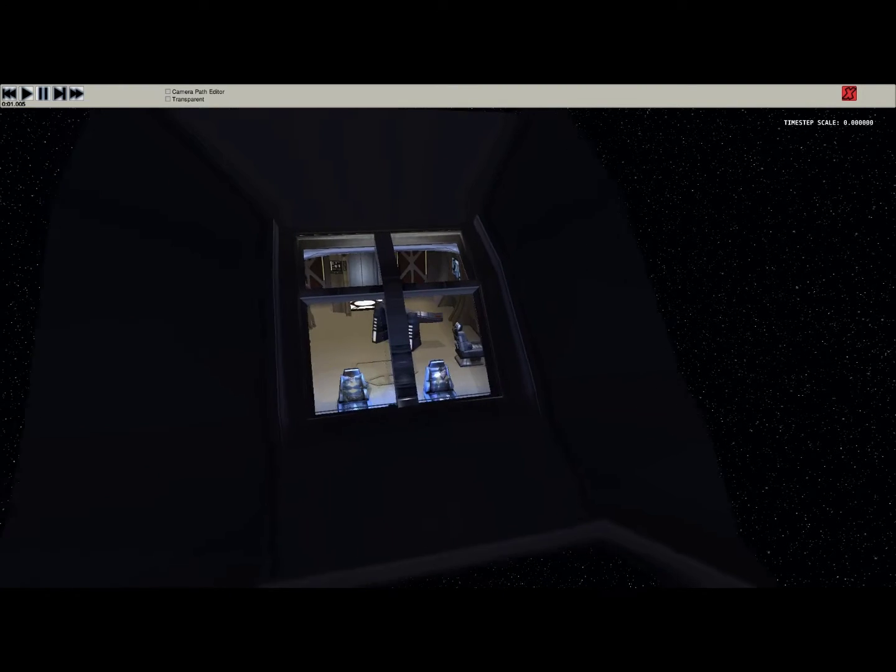
key("s")
key("d")
key("a")
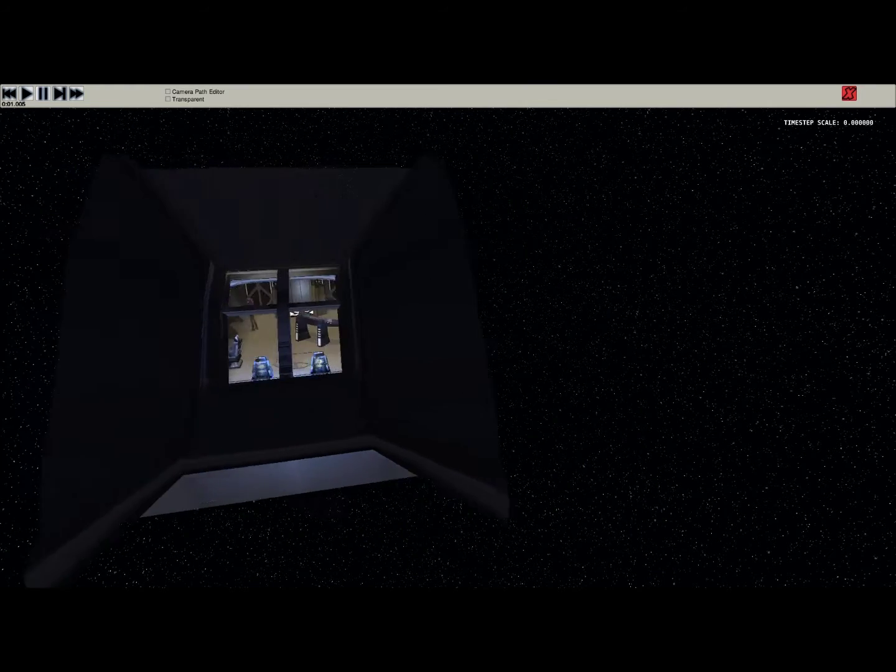
key("a")
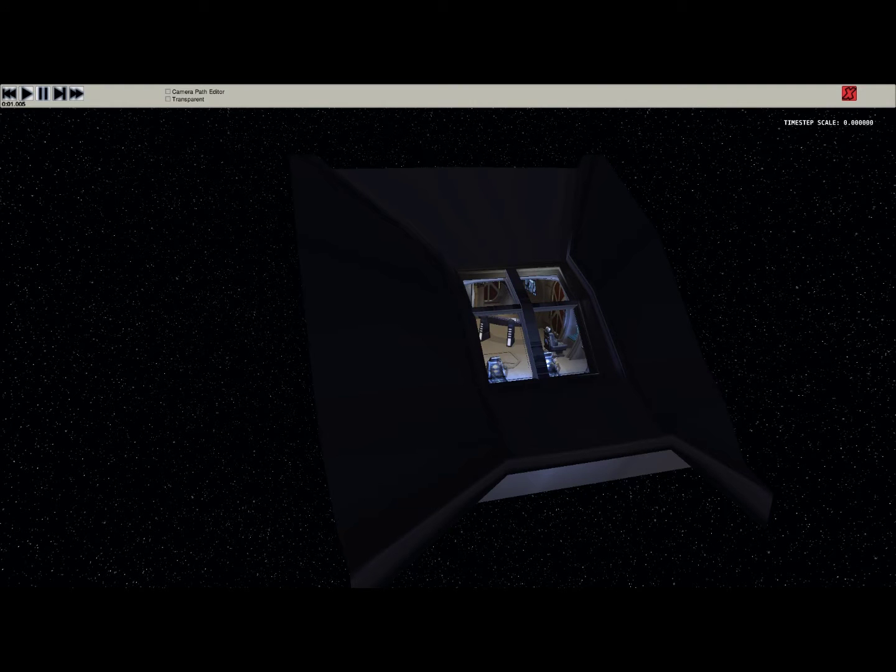
key("d")
key("w")
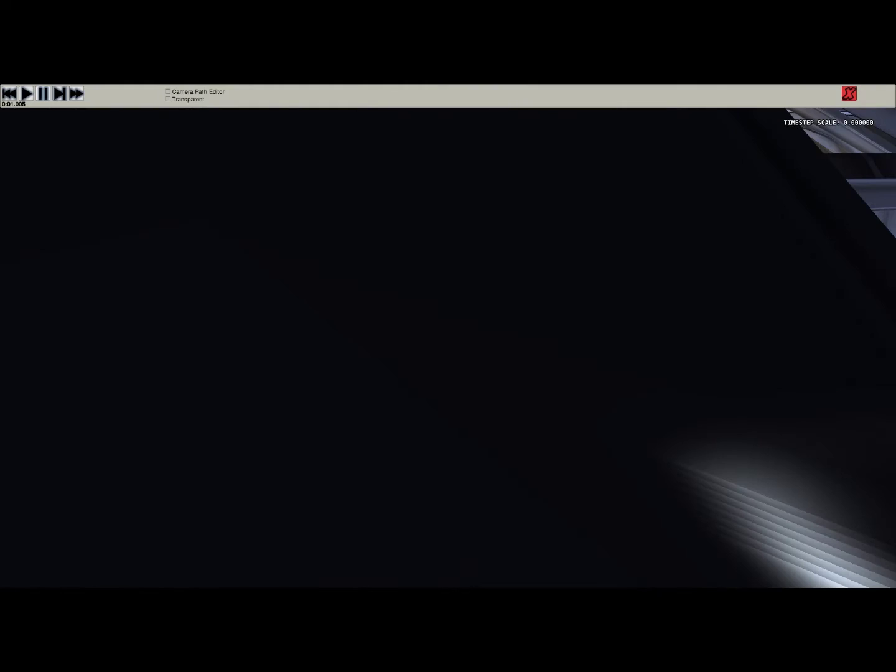
key("d")
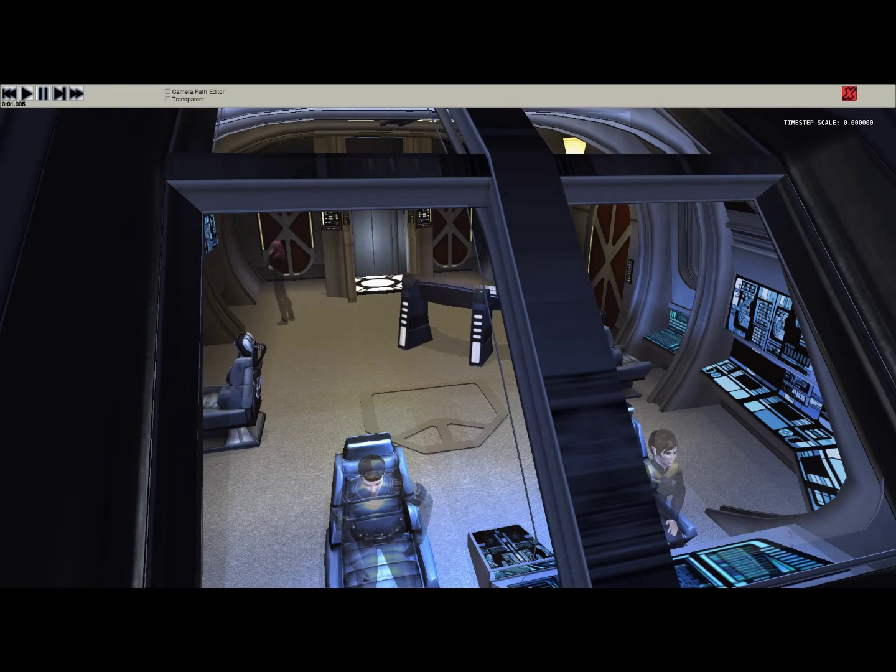
key("a")
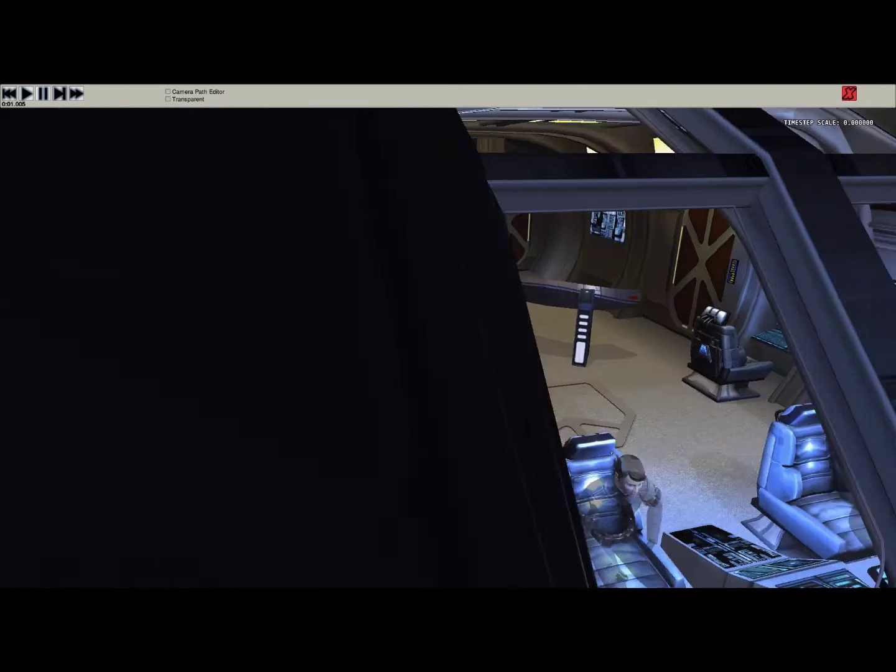
key("d")
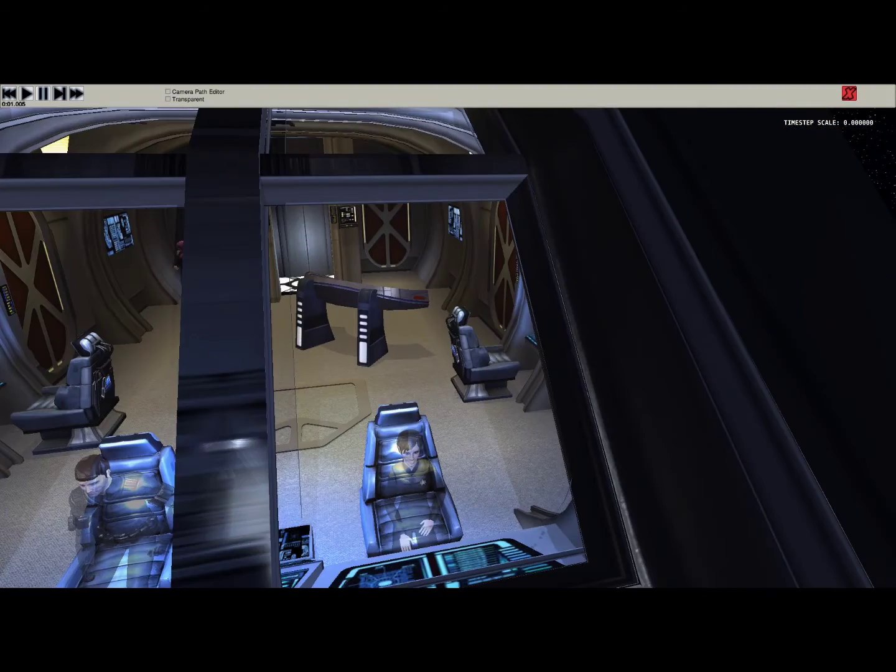
key("s")
key("w")
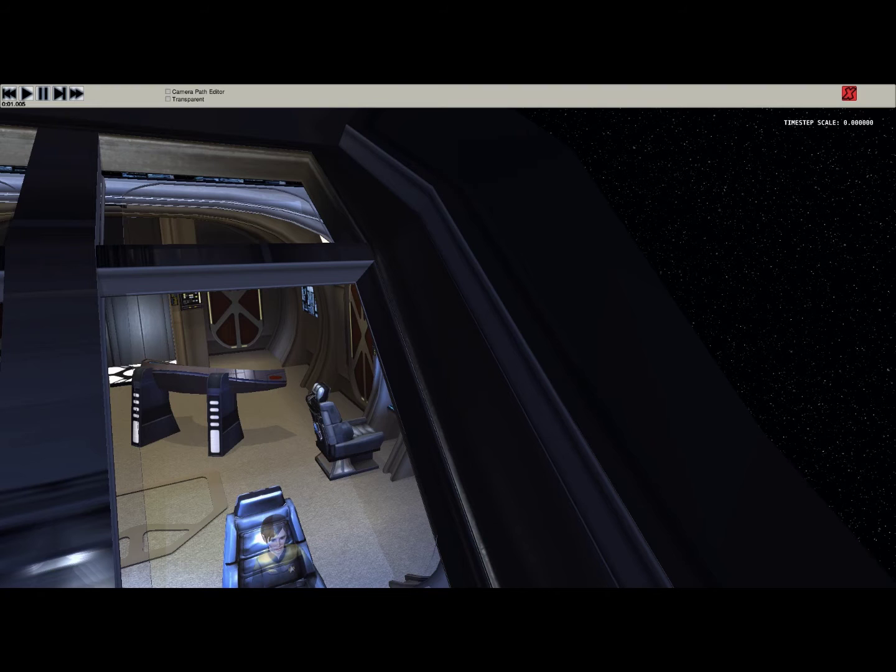
key("space")
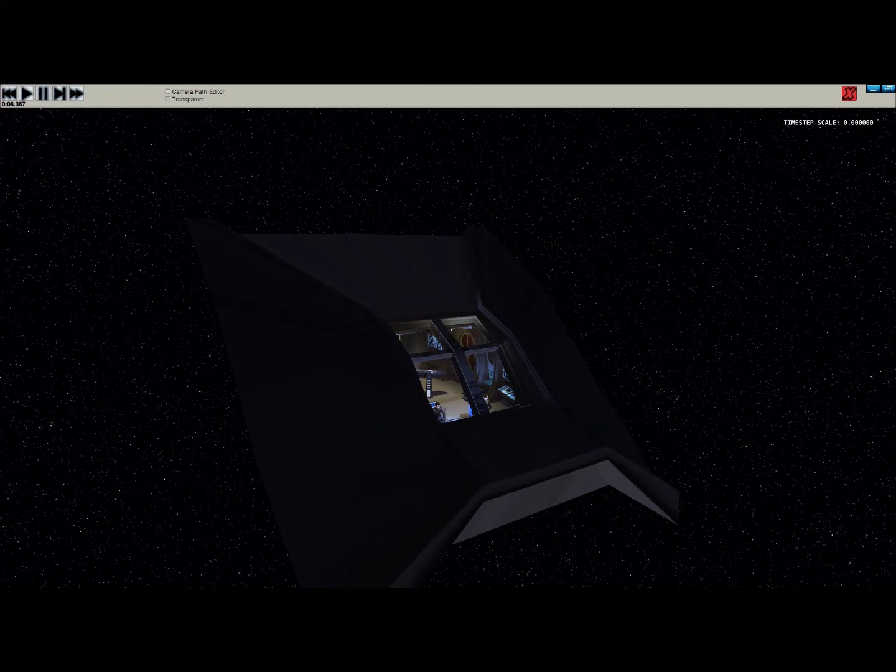
Step: Enable the Camera Path Editor and inspect the camera markers along the path outside and inside the bridge
left_click(167, 91)
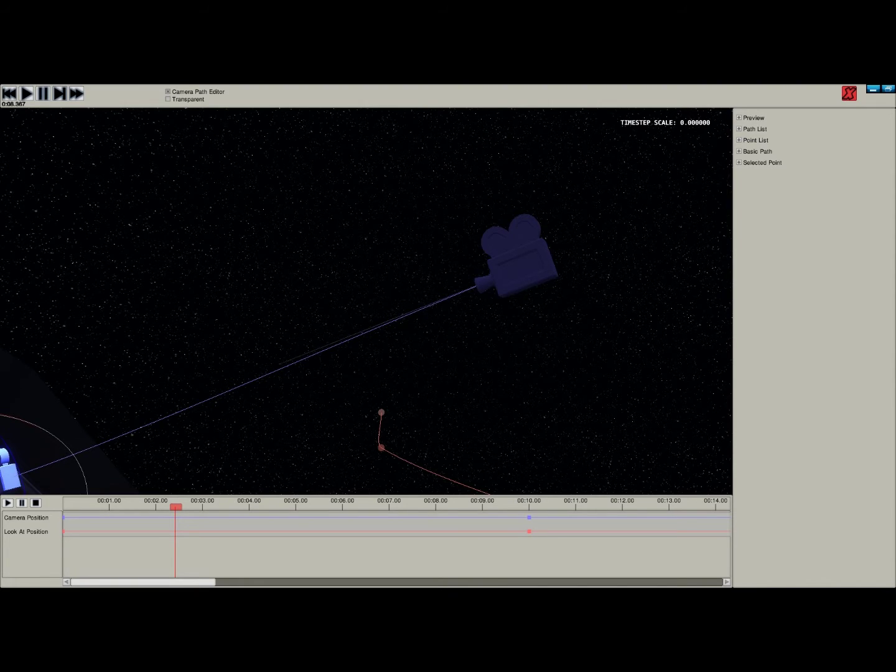
key("w")
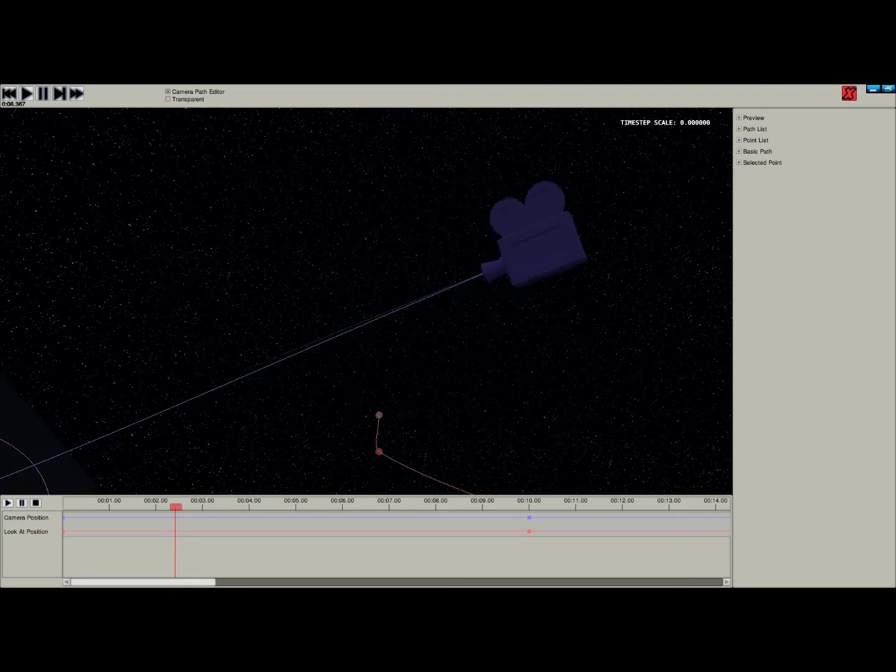
key("d")
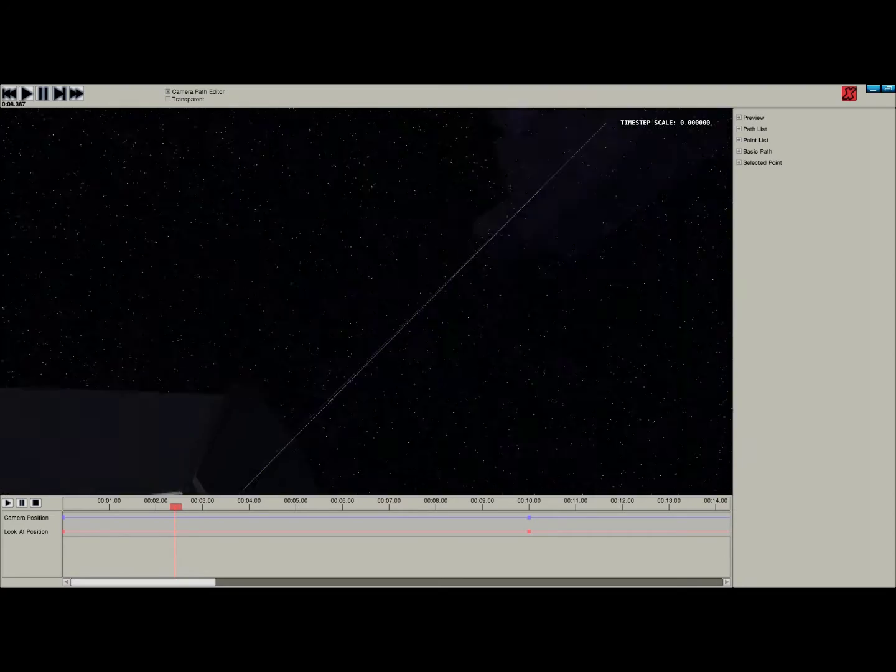
key("w")
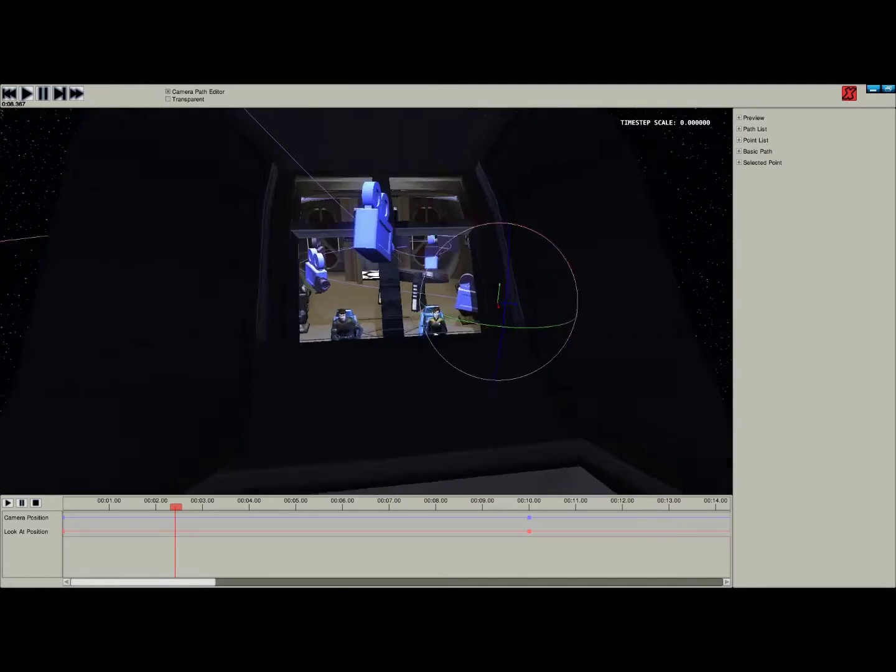
key("w")
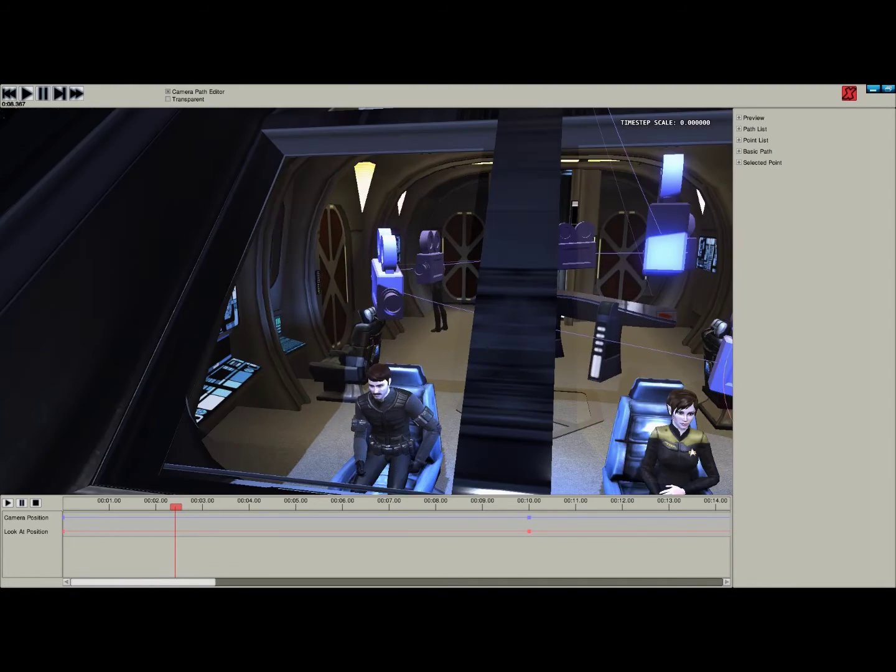
key("a")
key("d")
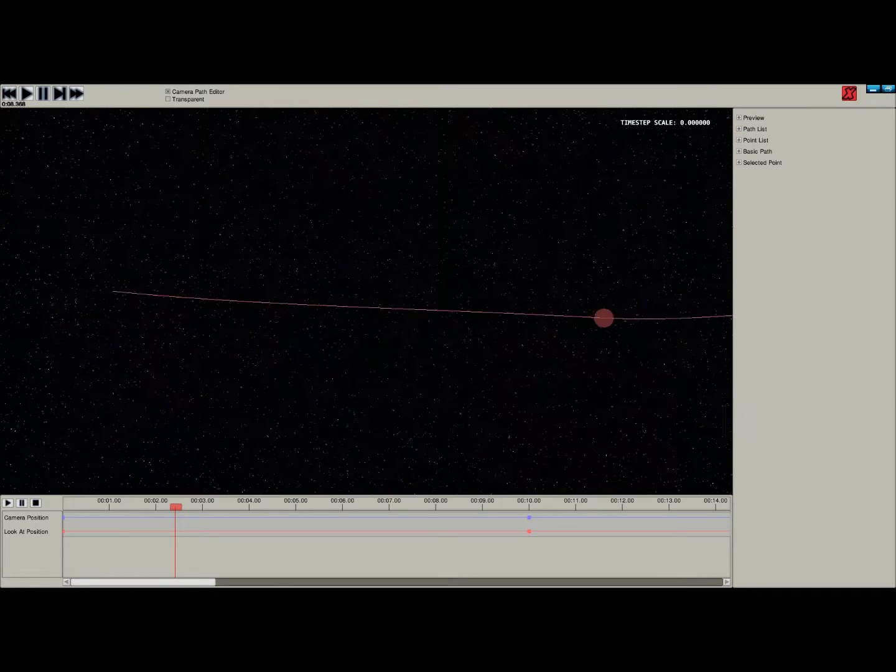
Step: Switch the selected camera point's gizmo between rotate and translate modes at the bridge window, ending on translate
key("w")
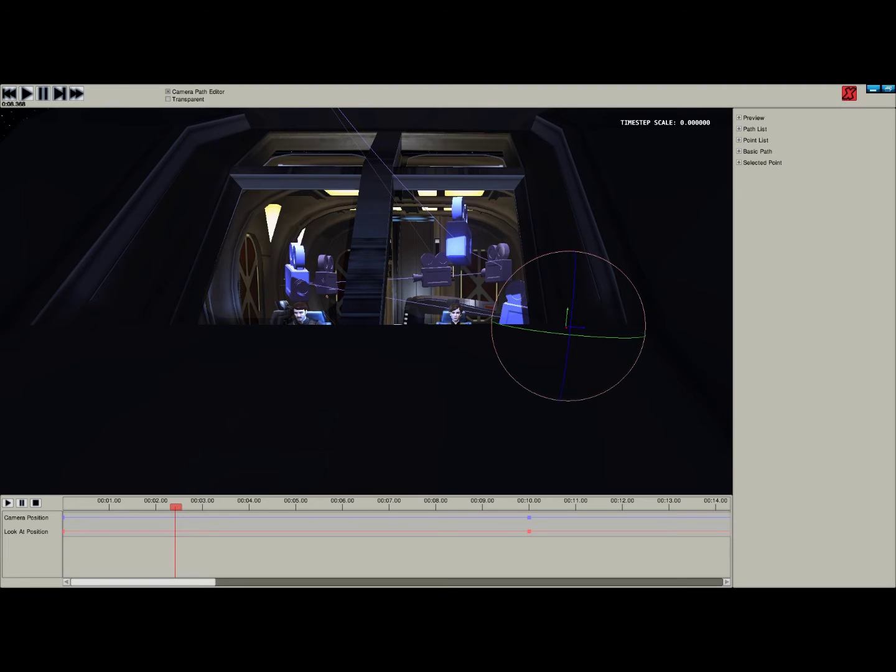
key("w")
key("space")
key("w")
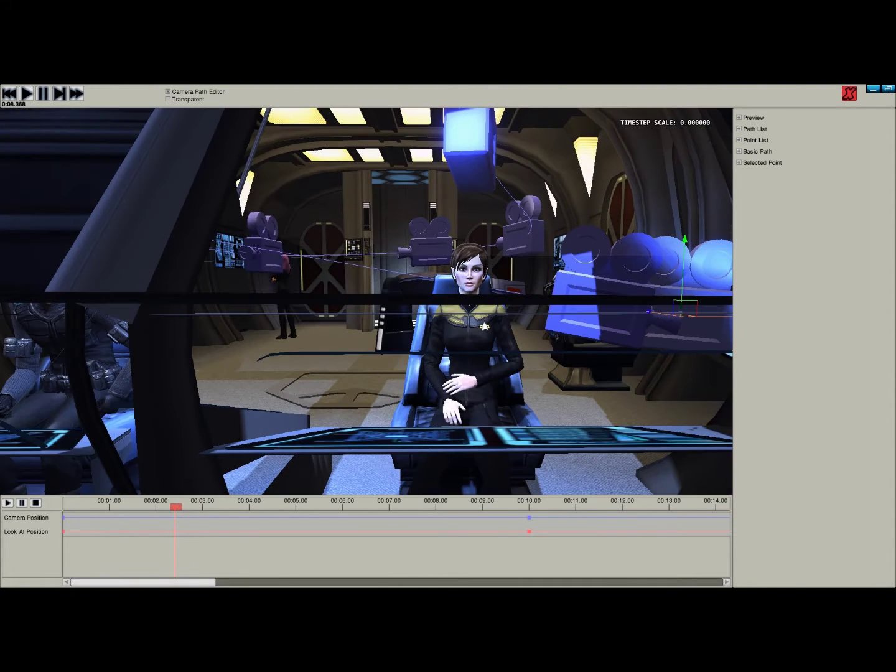
key("space")
key("space")
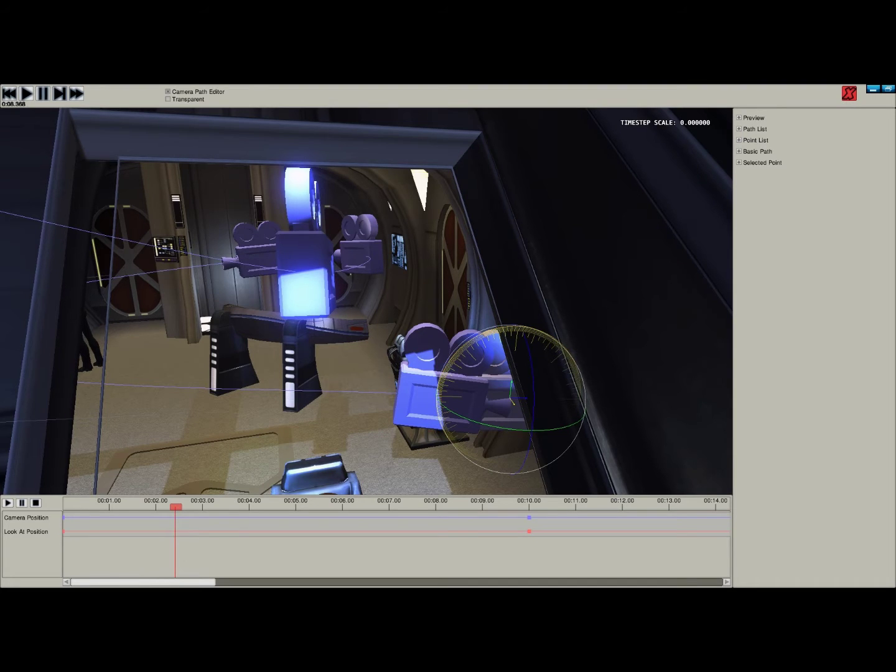
key("w")
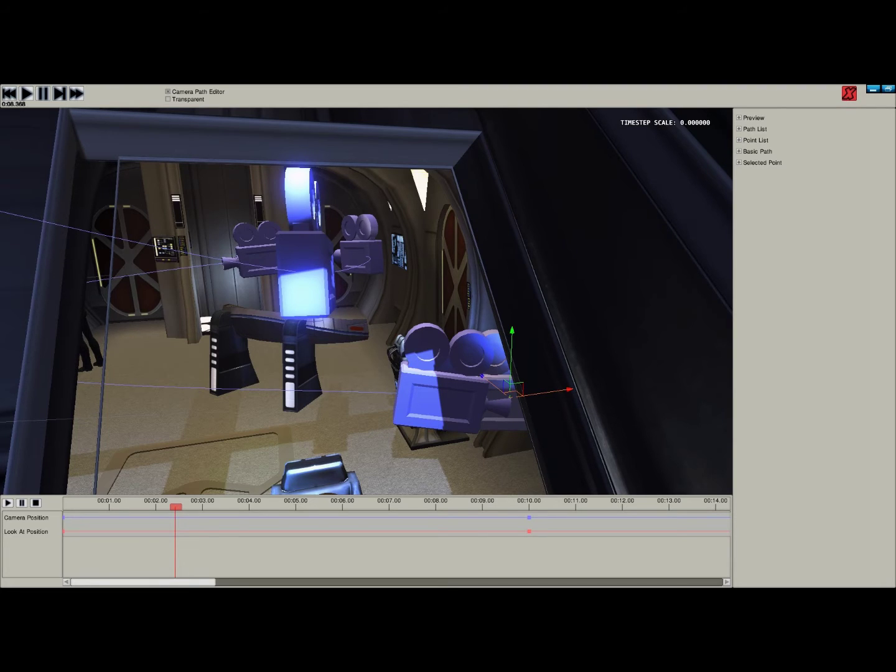
Step: Try the Hide Paths and Detach Camera preview options on the full camera path, turning each back off
left_click(739, 117)
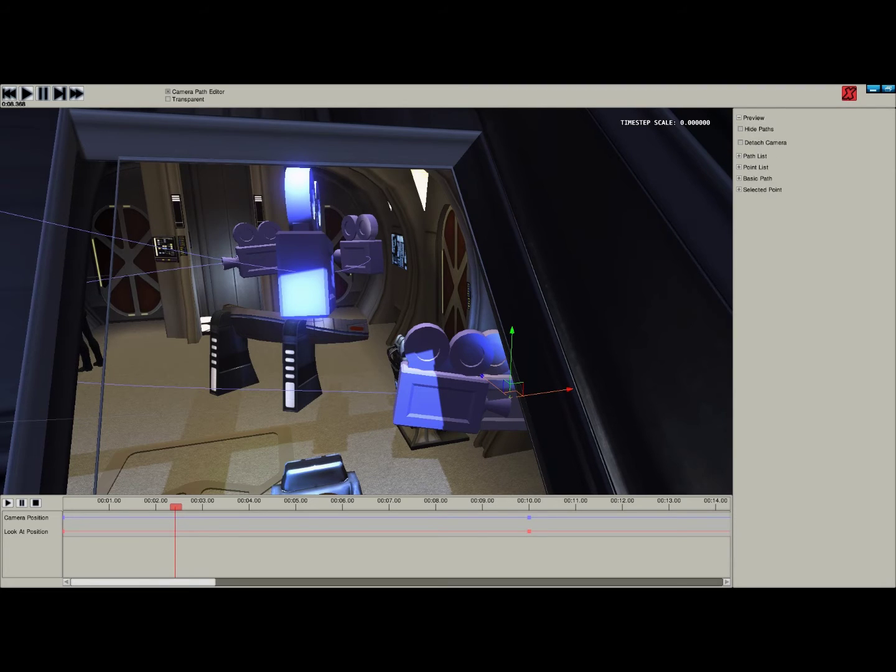
scroll(366, 301, "down", 5)
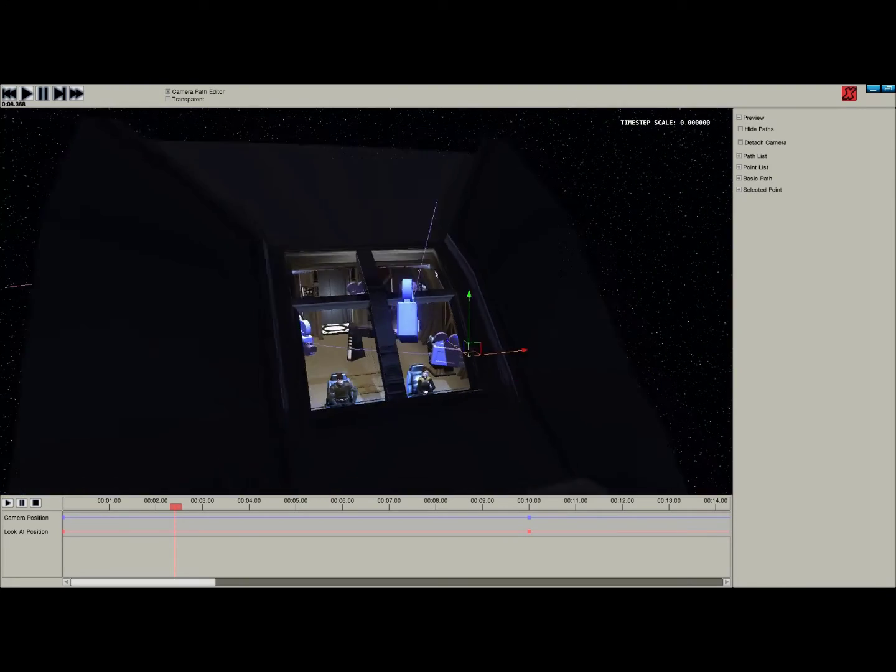
scroll(437, 273, "down", 3)
key("a")
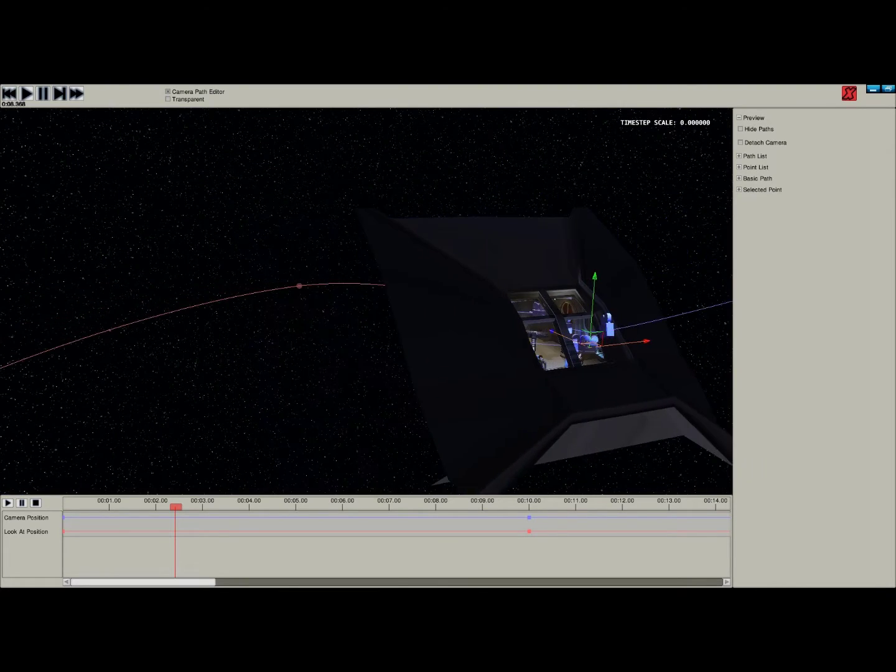
key("a")
key("d")
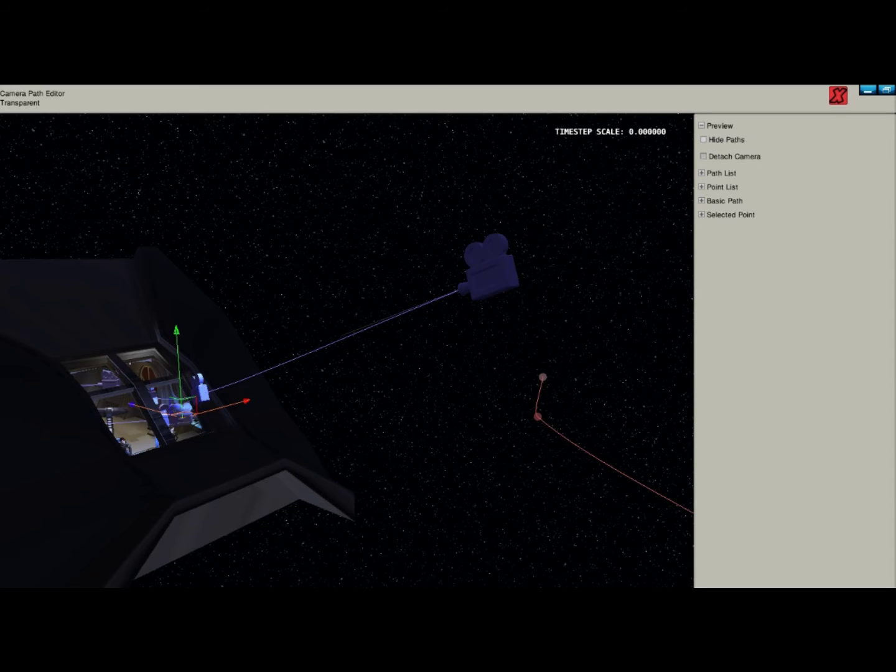
left_click(703, 139)
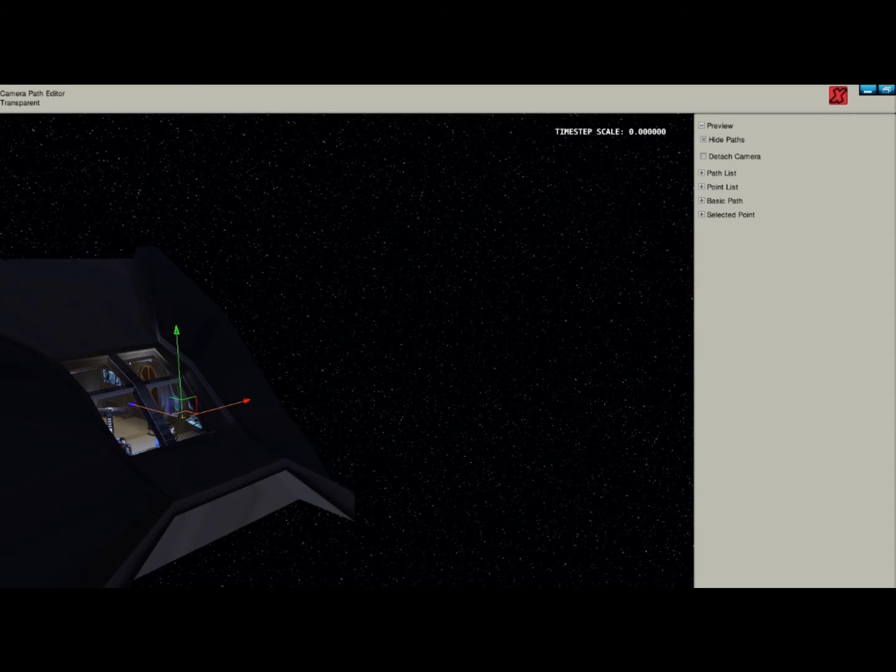
left_click(703, 139)
left_click(704, 156)
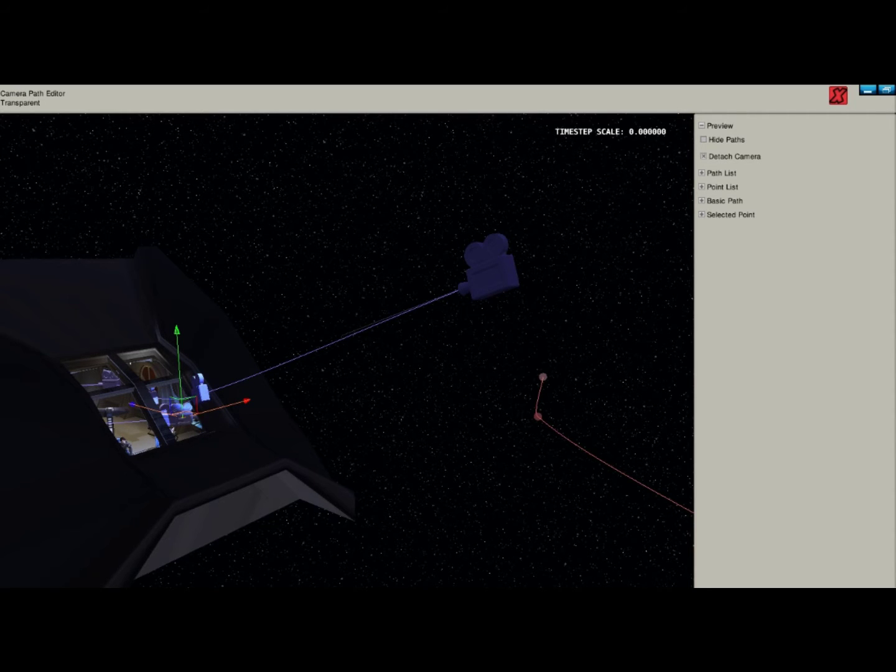
left_click(703, 156)
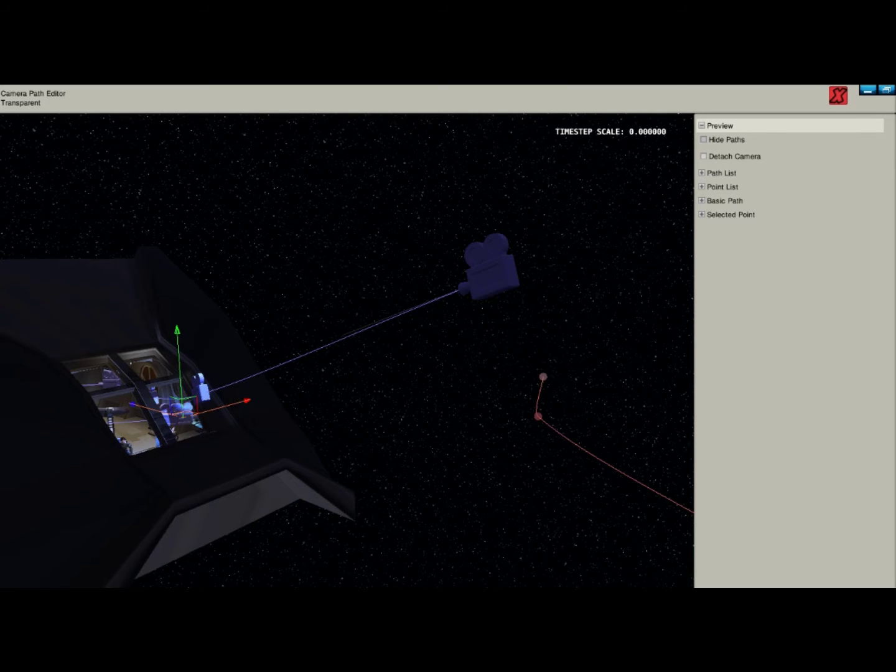
left_click(720, 125)
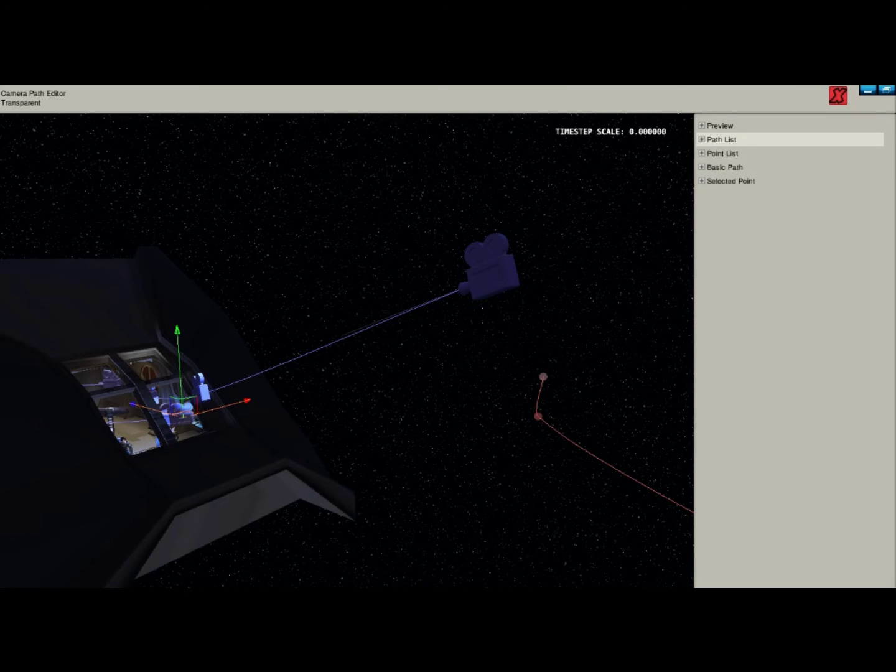
Step: Show the Path List settings and choose Camera as the Edit Type for Path 1
left_click(722, 140)
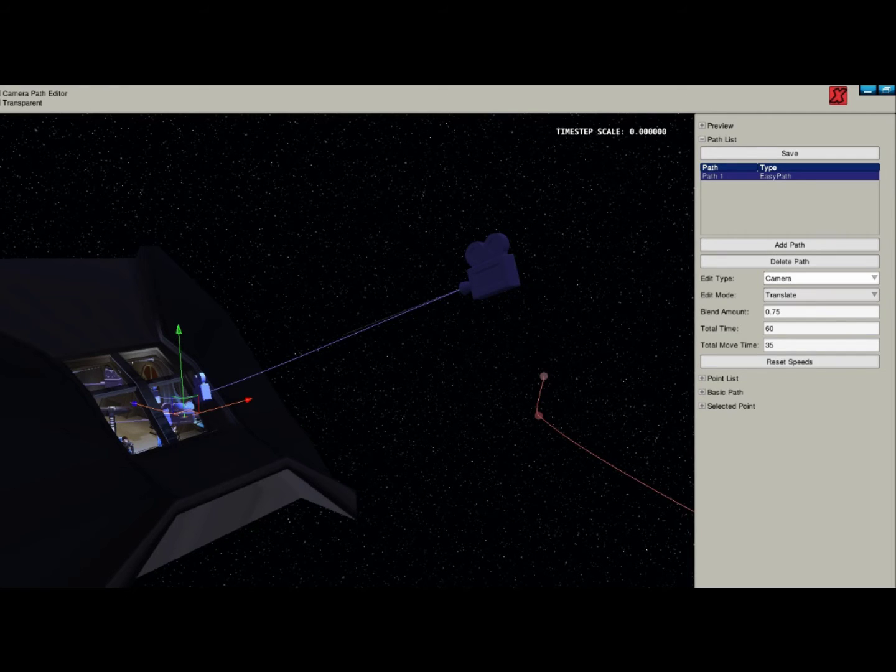
left_click(821, 278)
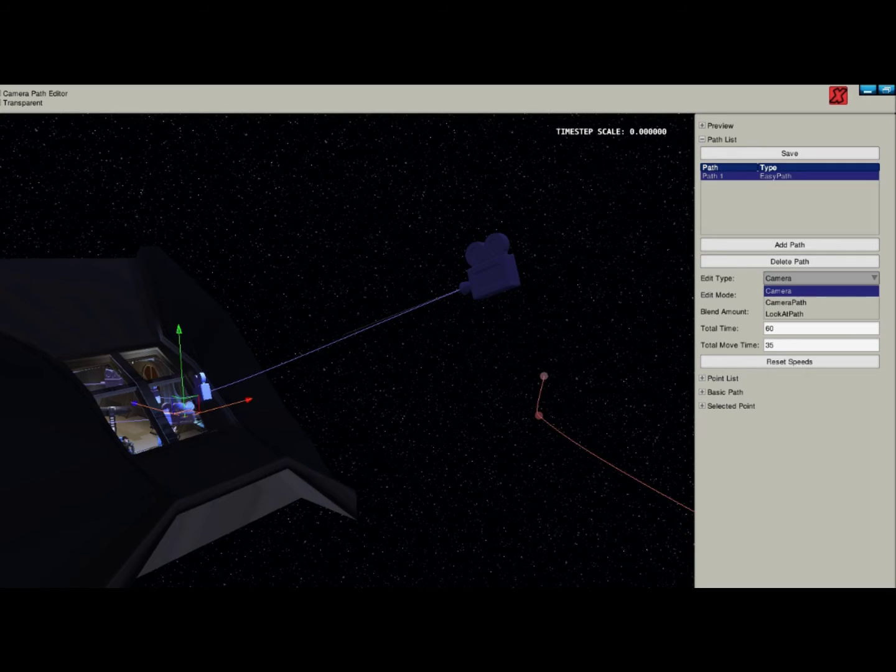
left_click(820, 291)
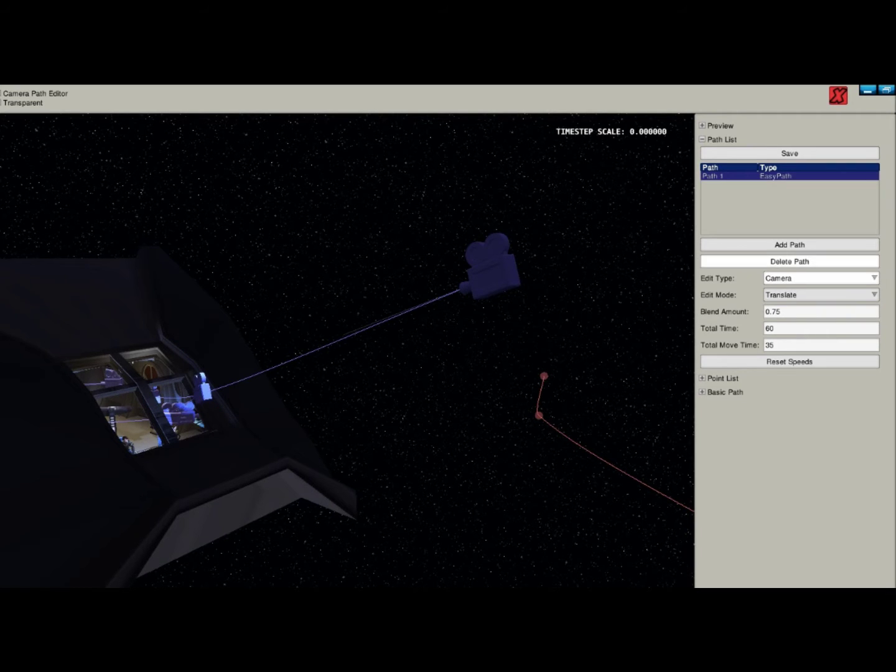
Step: Set the Edit Type to CameraPath and select the outermost path point, away from the ship
left_click(820, 278)
left_click(809, 302)
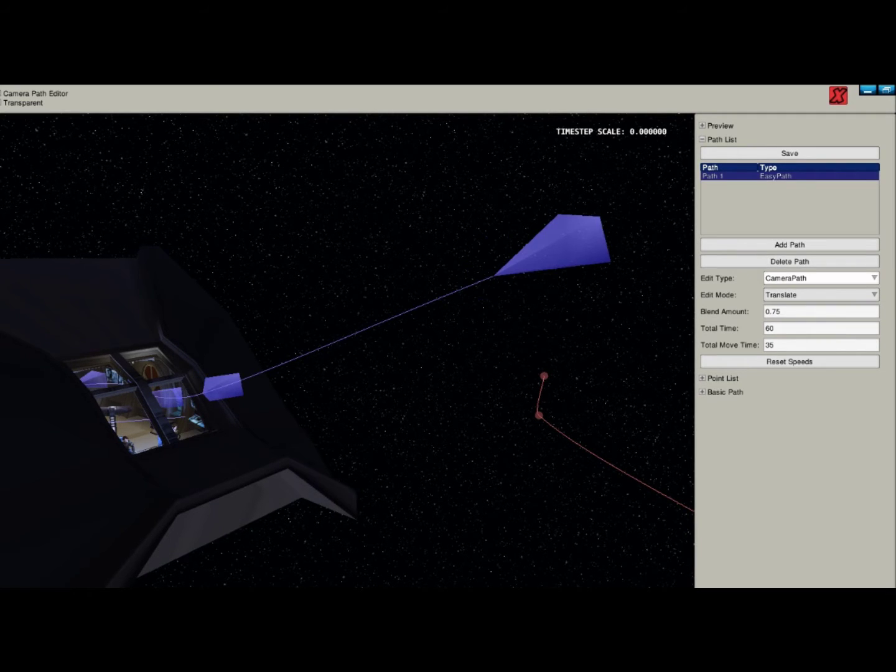
left_click(494, 274)
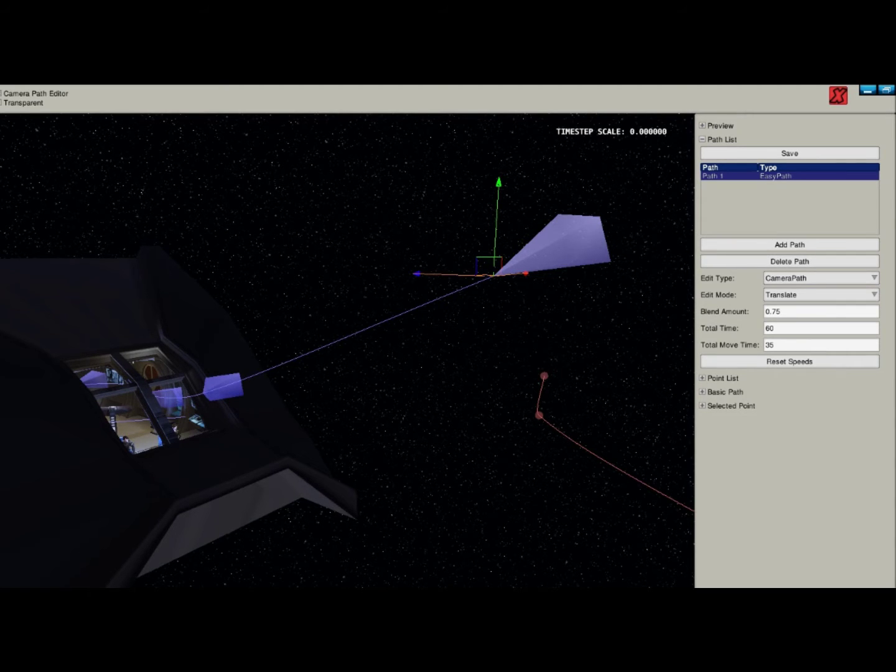
Step: Set the Edit Type to LookAtPath and select the large, nearest red look-at point
left_click(821, 278)
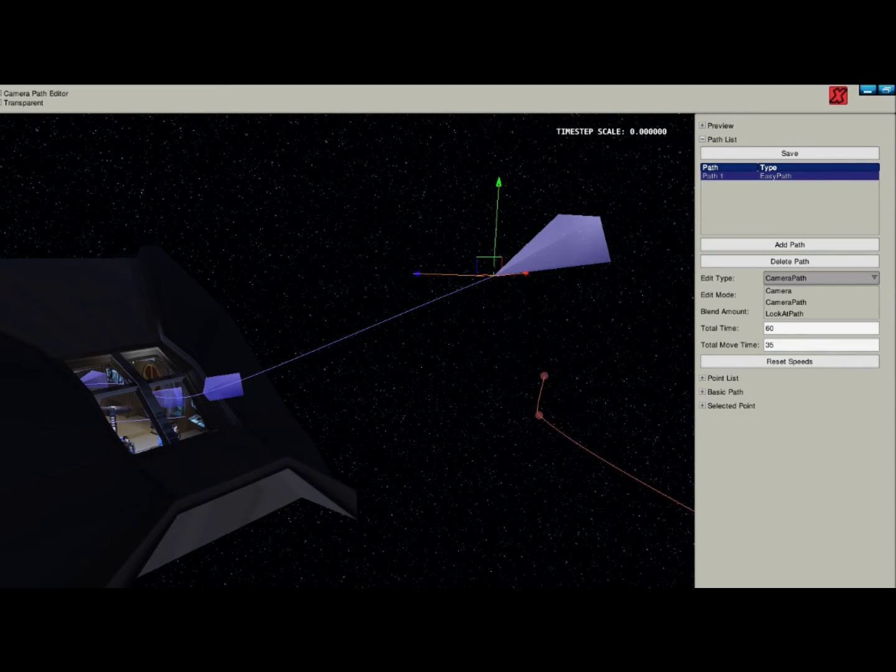
left_click(784, 314)
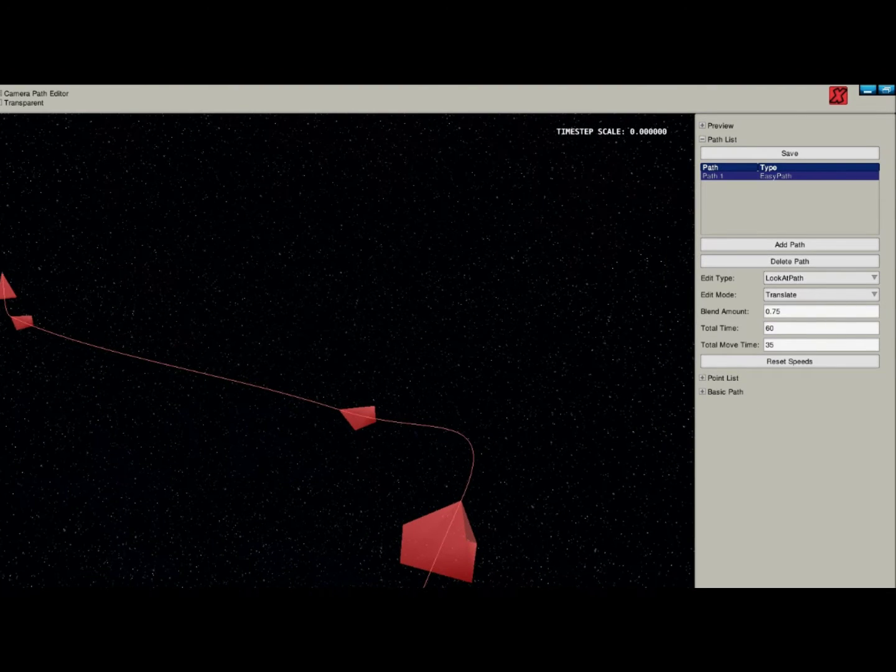
left_click(439, 540)
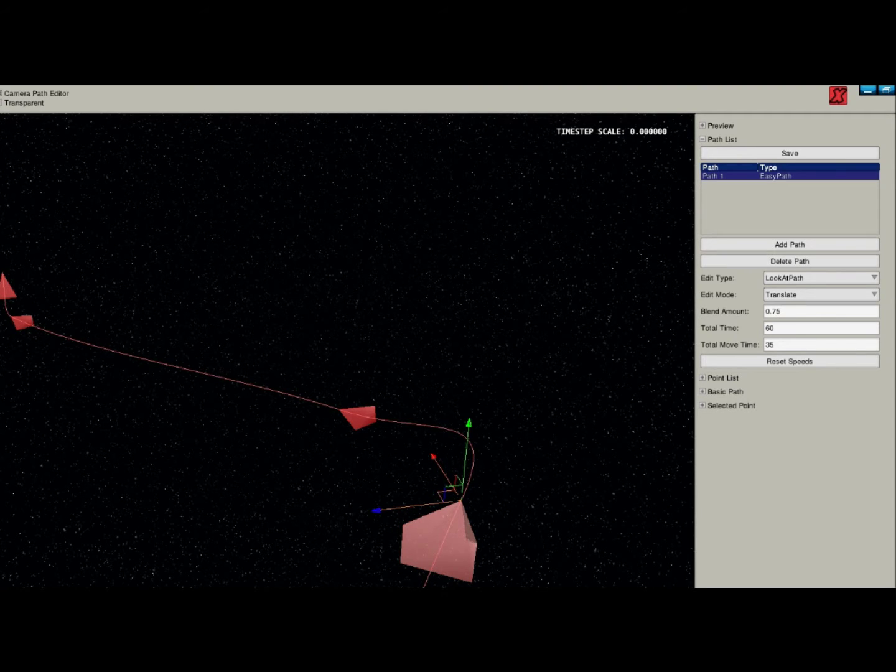
Step: Set the Edit Type to Camera with Translate as the Edit Mode, and select the outermost camera on the path
left_click(821, 278)
left_click(781, 289)
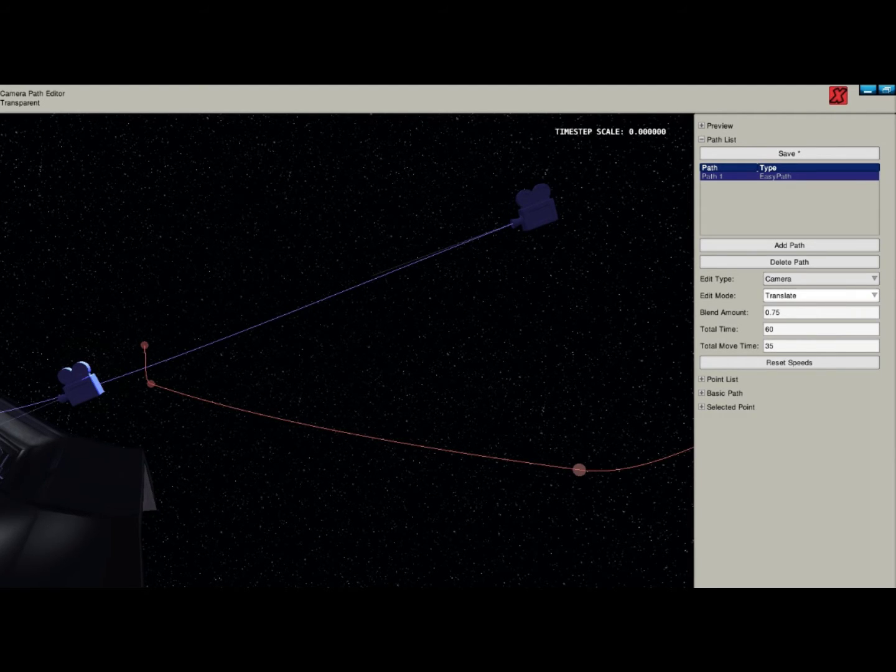
left_click(820, 296)
left_click(820, 320)
left_click(536, 208)
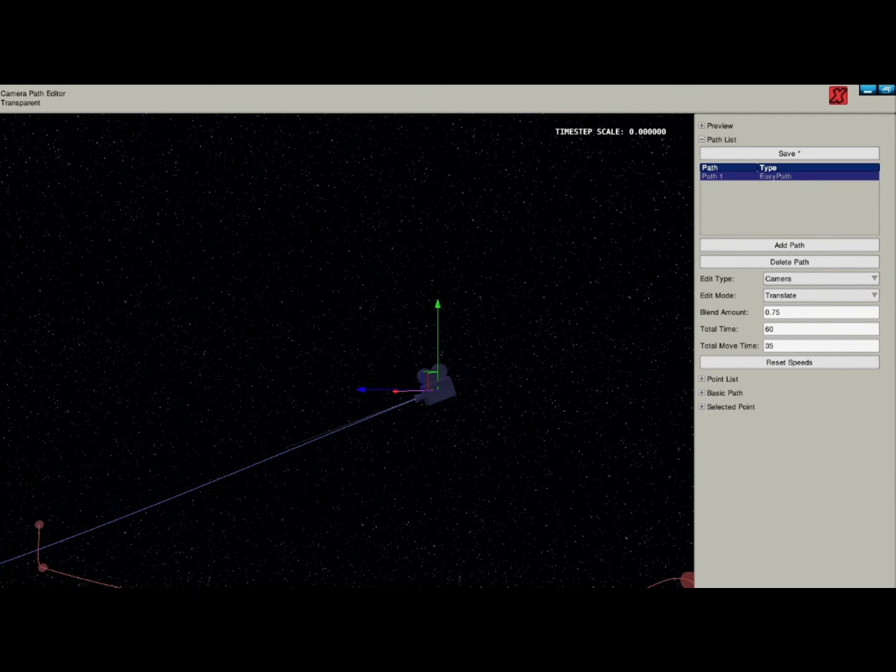
key("r")
key("t")
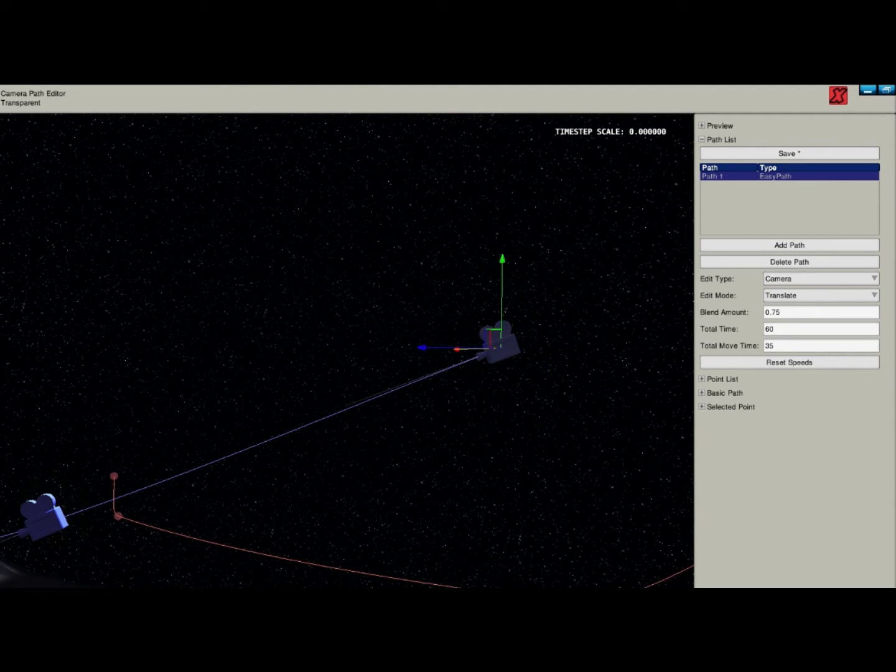
key("r")
key("t")
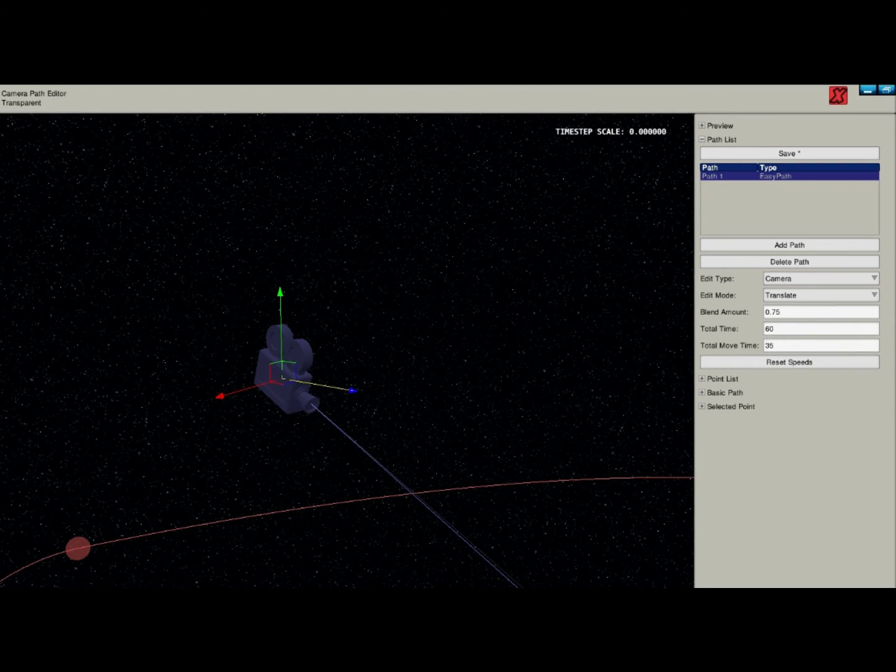
Step: Move the selected camera slightly along the green, red and blue axes of its translate gizmo
mouse_move(323, 386)
left_mouse_down()
mouse_move(363, 391)
mouse_move(323, 385)
left_mouse_up()
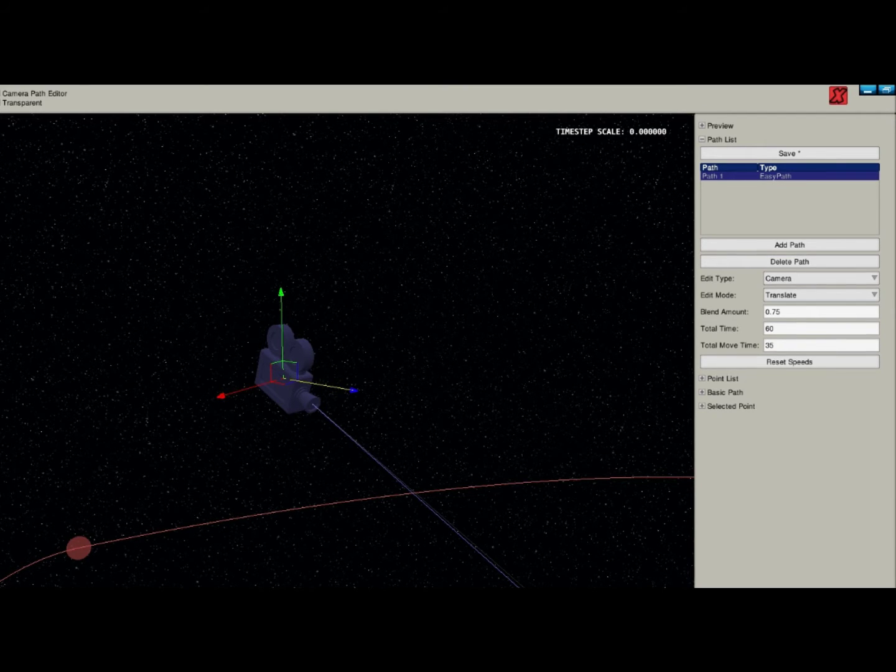
mouse_move(282, 329)
left_mouse_down()
mouse_move(283, 265)
mouse_move(286, 394)
mouse_move(282, 298)
mouse_move(285, 348)
mouse_move(285, 310)
mouse_move(286, 332)
left_mouse_up()
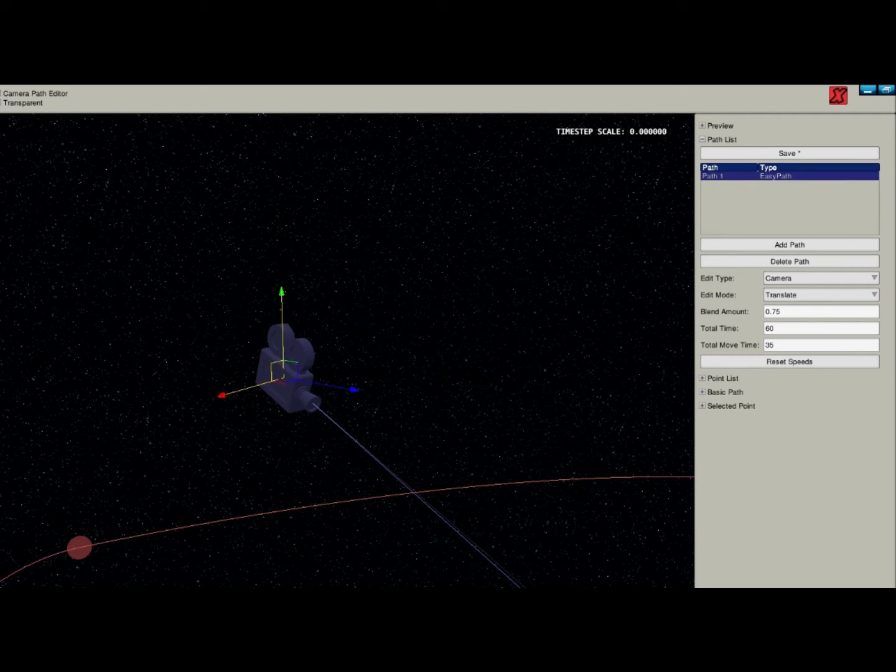
left_click_drag(249, 388, 217, 398)
left_click_drag(248, 387, 234, 391)
left_click_drag(364, 383, 374, 384)
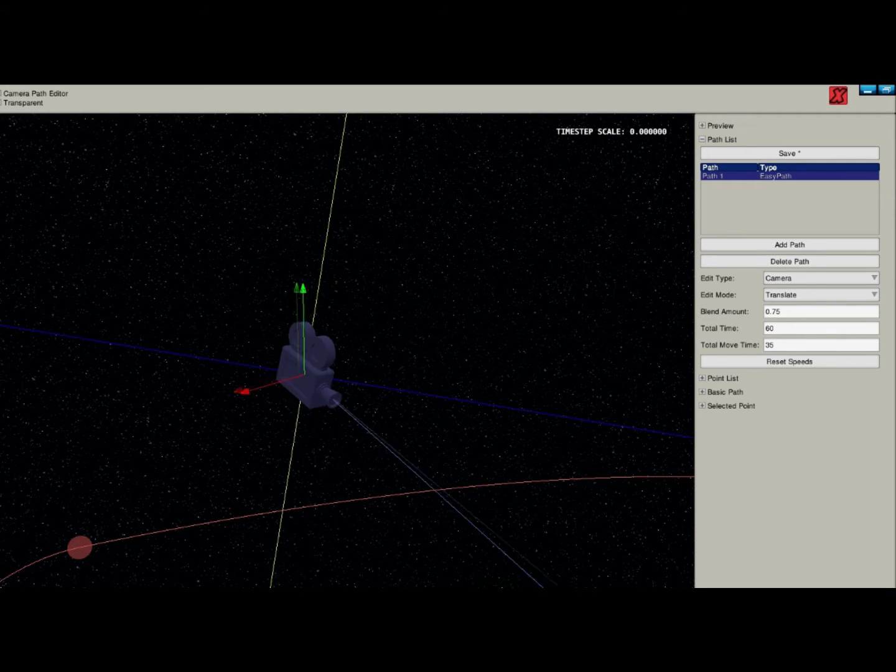
left_click_drag(370, 383, 371, 385)
Step: Set the Edit Mode to Rotate and turn the selected camera around the red and green rings of its gizmo
key("e")
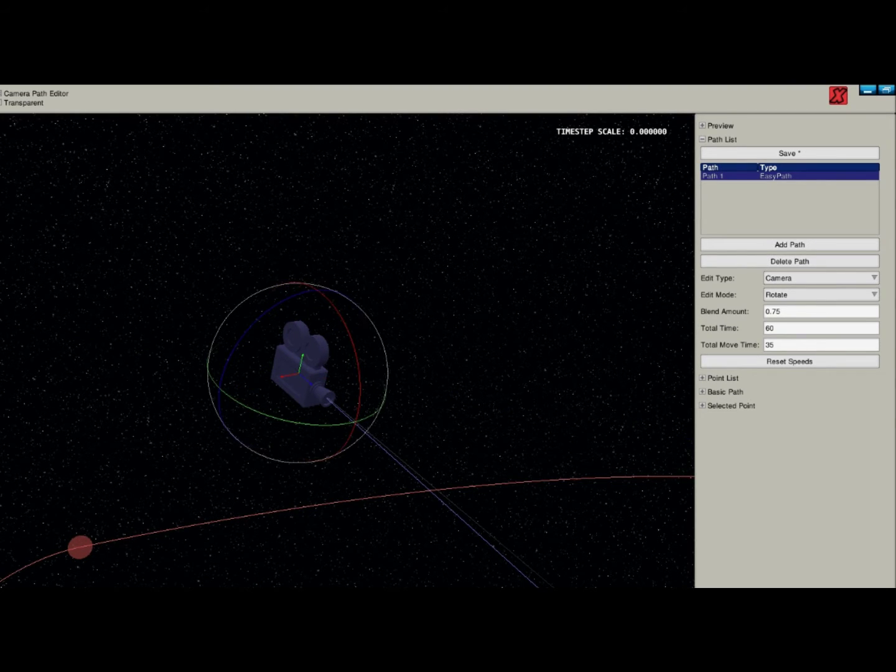
left_click_drag(331, 311, 351, 344)
left_click_drag(355, 423, 278, 394)
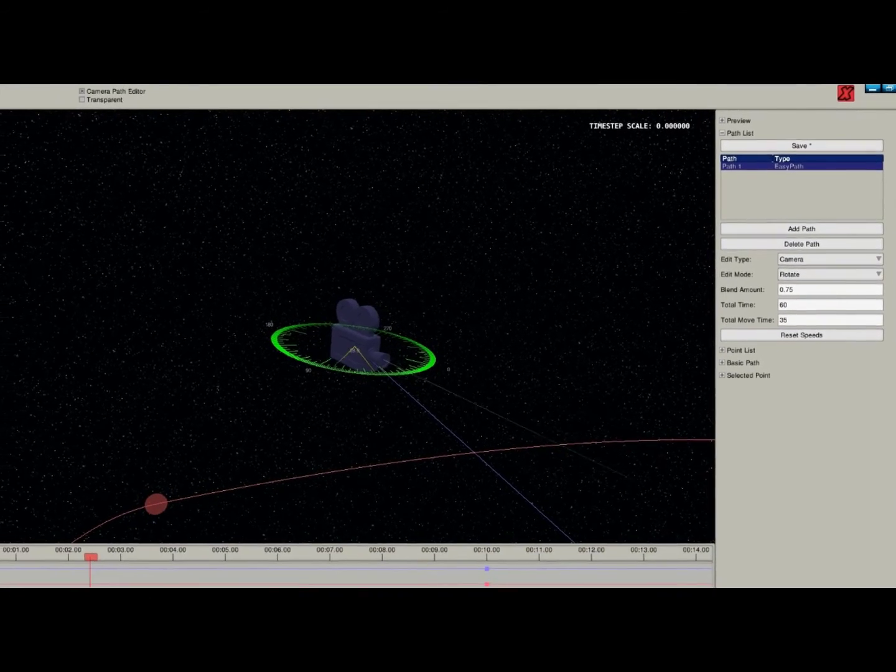
left_click_drag(336, 366, 319, 365)
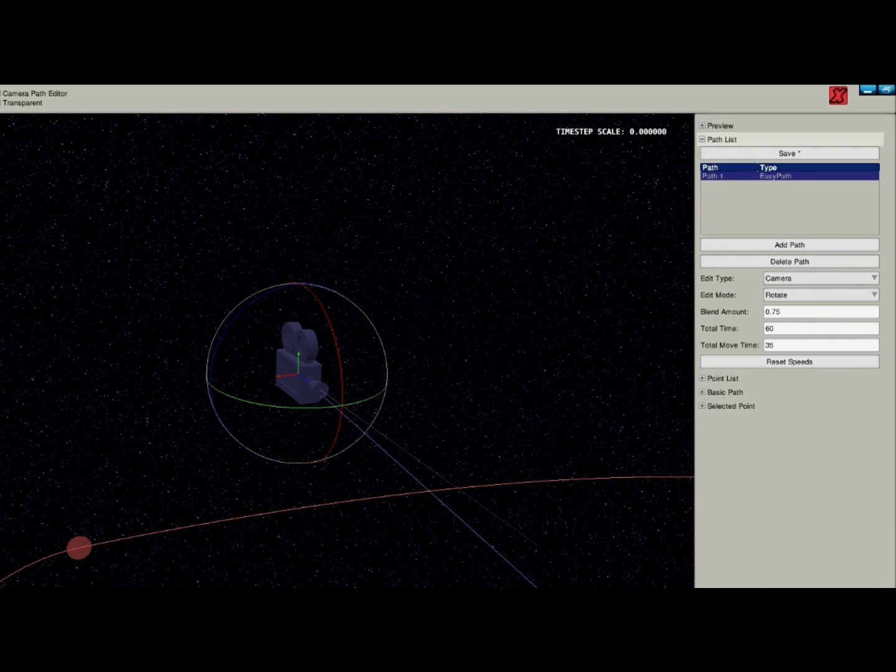
Step: Show the Point List instead of the Path List and try selecting several points, including Points 9 and 5, returning to Point 1
left_click(722, 140)
left_click(722, 153)
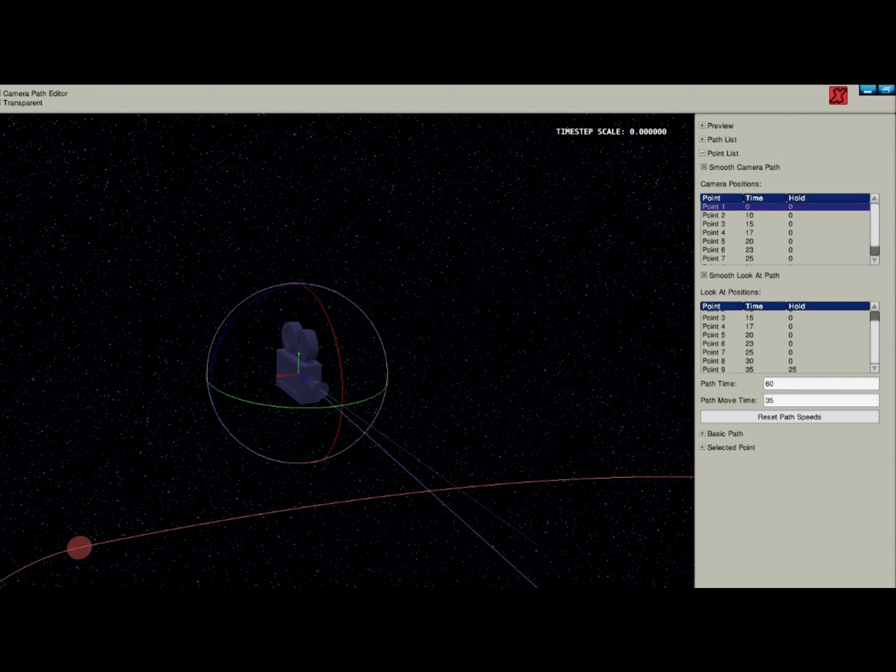
left_click(784, 215)
left_click(784, 343)
left_click(784, 261)
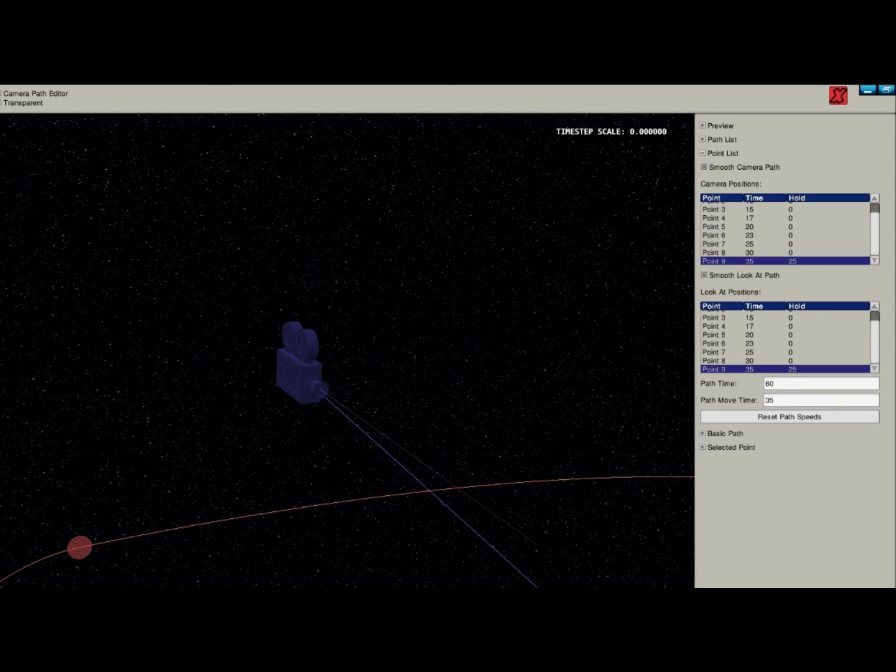
left_click(784, 227)
scroll(784, 230, "up", 2)
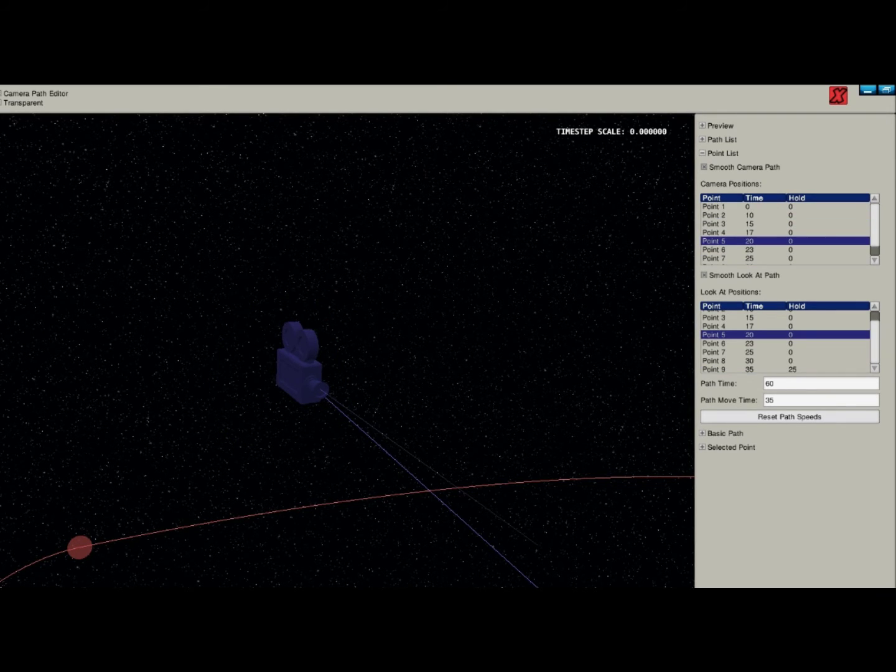
left_click(784, 206)
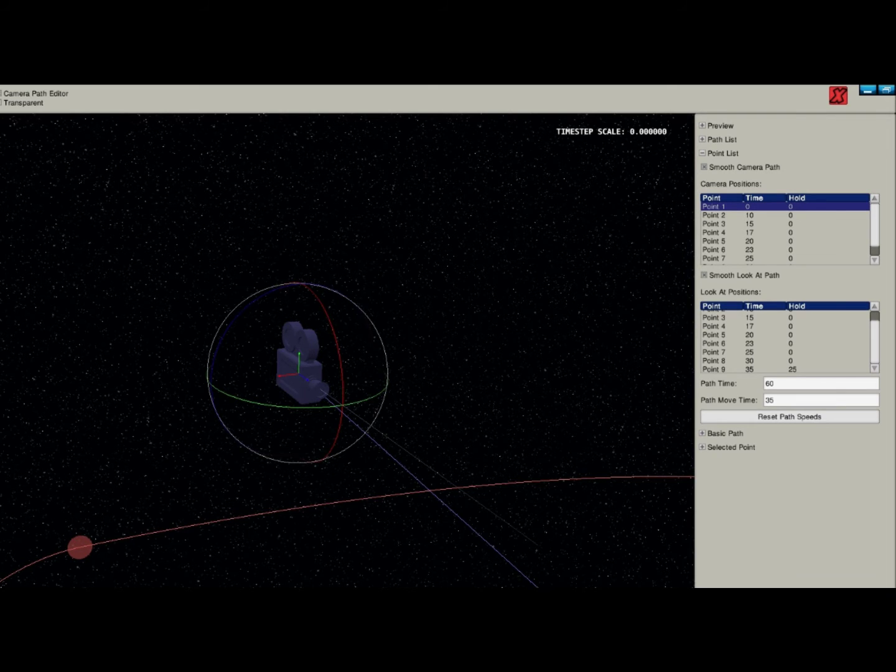
Step: Step through the camera positions from Point 1 as far as Point 5, restart from Point 1, and finish on Point 3
key("Down")
key("Down")
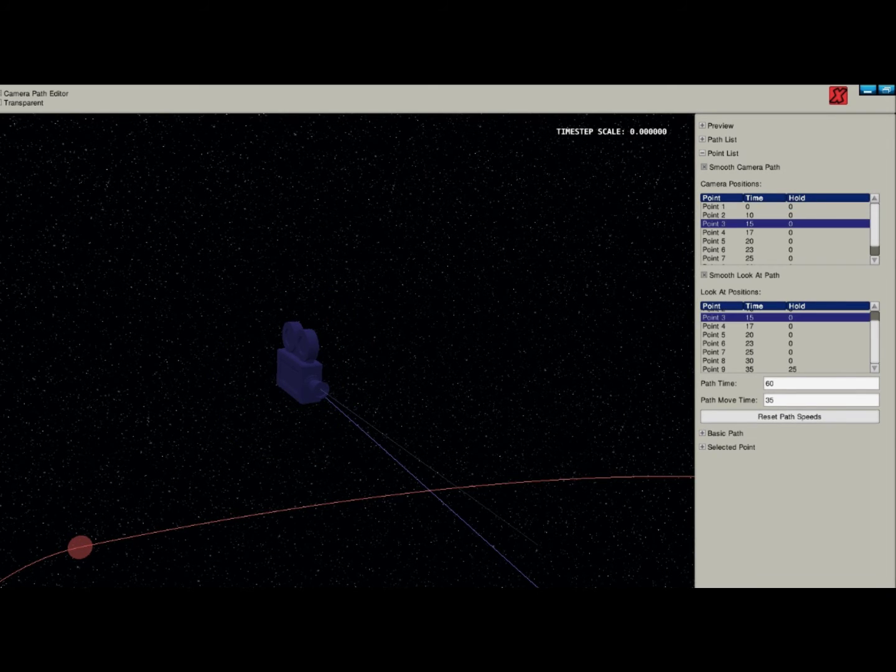
left_click(784, 241)
left_click(784, 206)
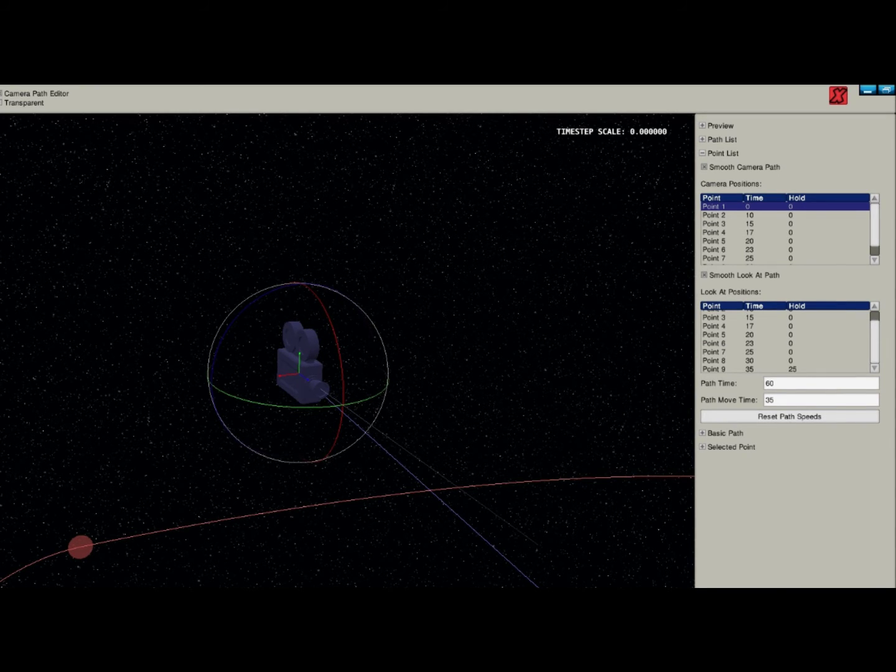
key("Down")
key("Down")
key("Down")
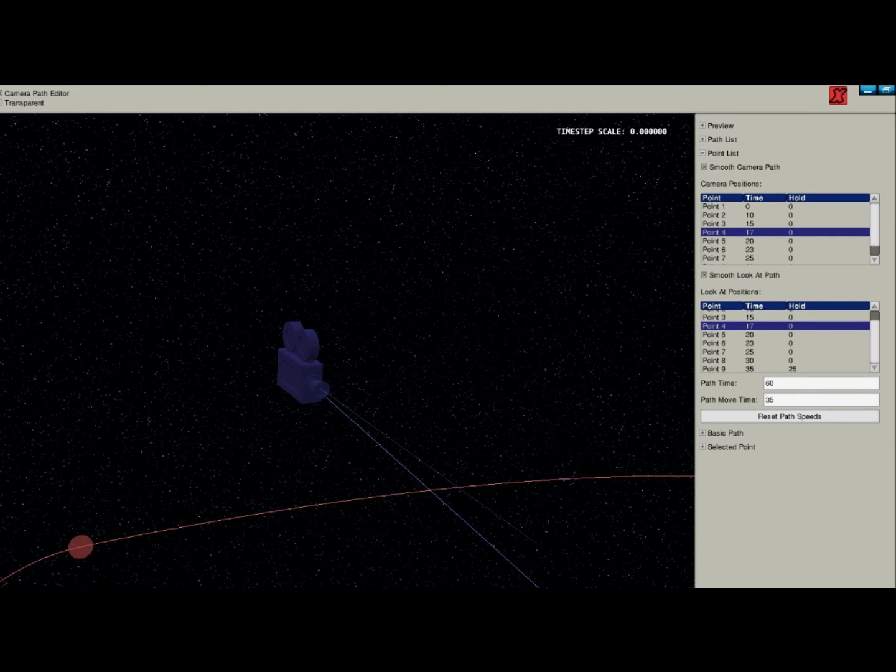
scroll(786, 230, "down", 2)
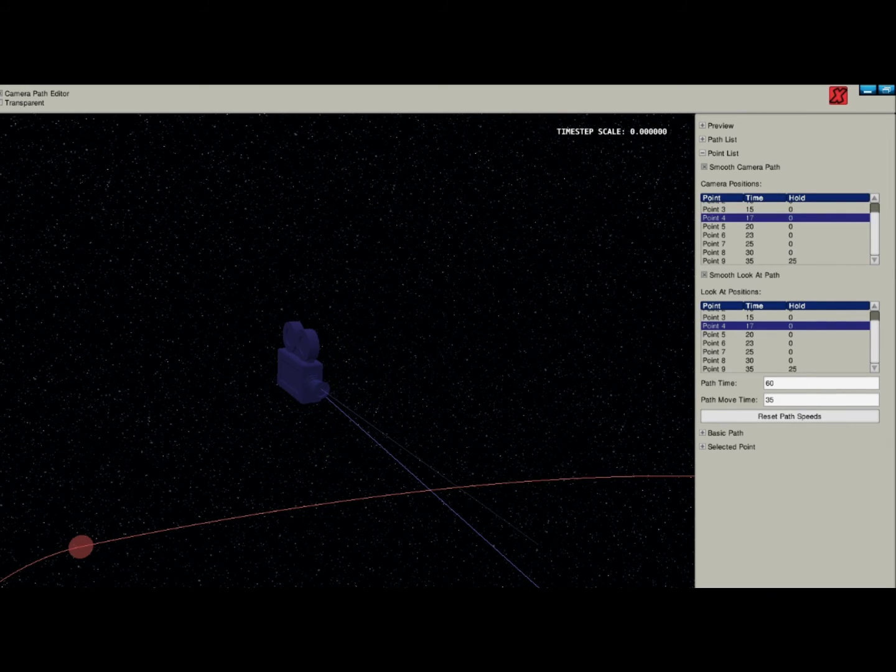
key("Up")
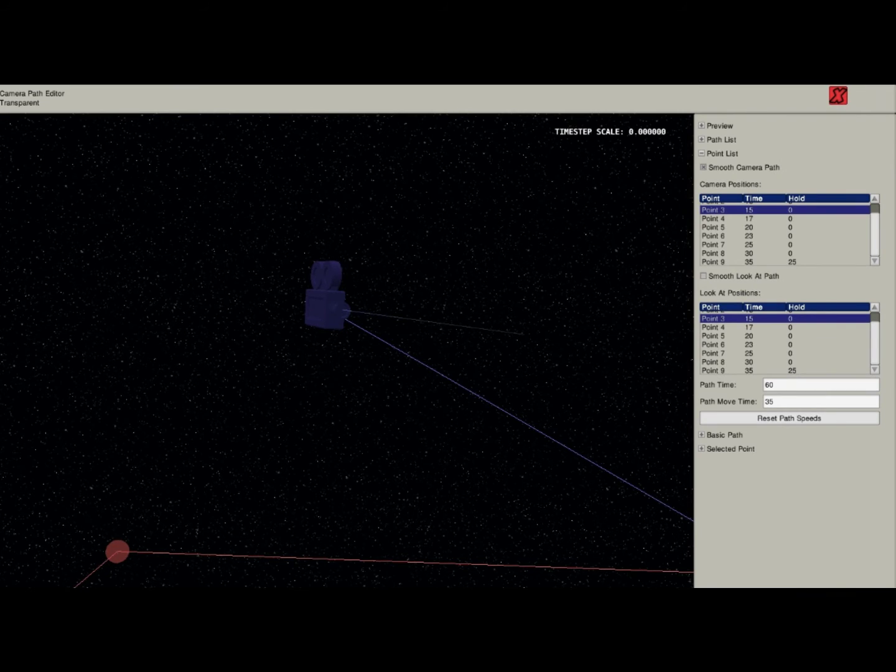
Step: Turn Smooth Look At Path back on, and briefly show the Path List settings before collapsing them again
left_click(704, 275)
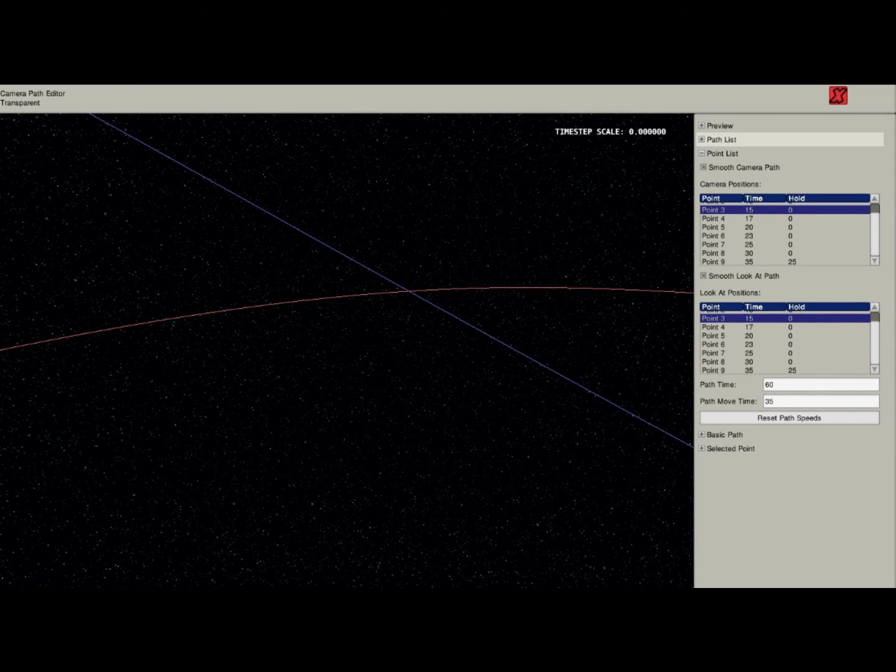
left_click(721, 139)
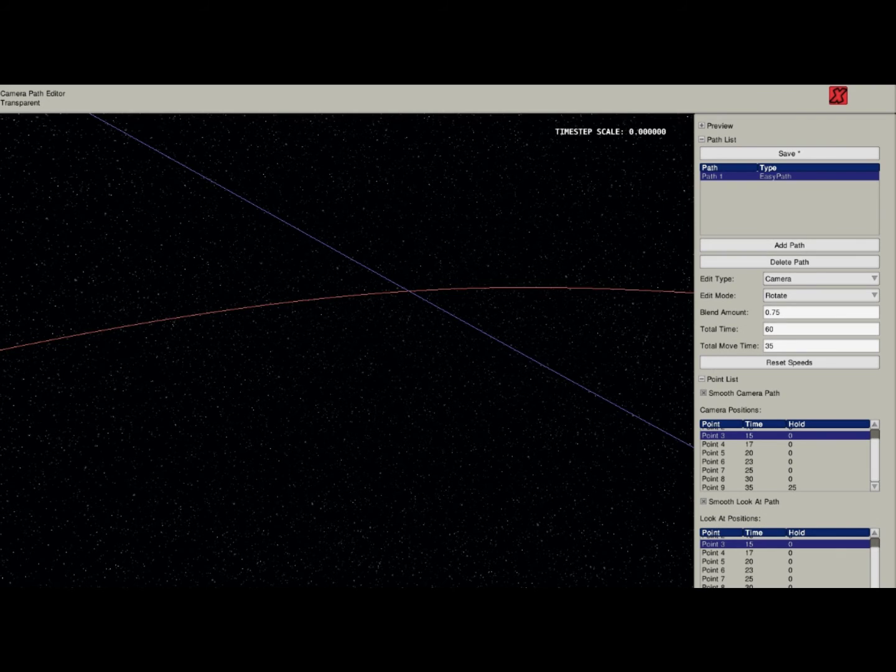
left_click(721, 139)
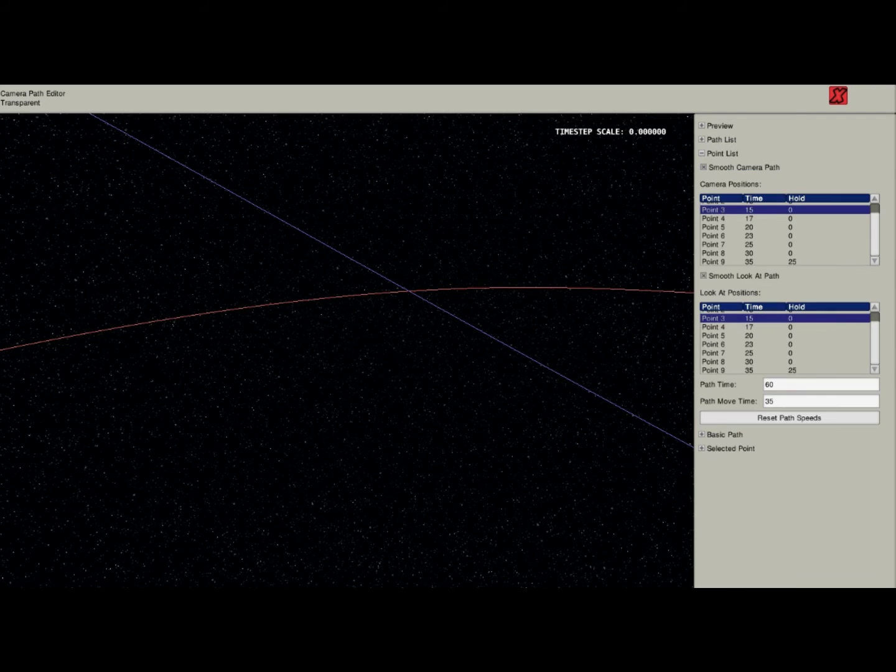